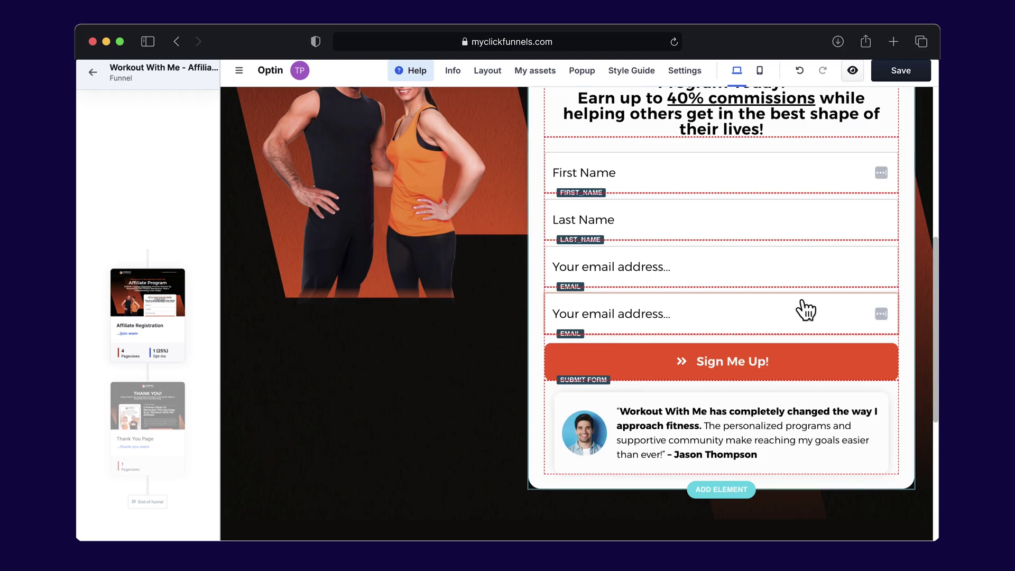
- Relabel the second email field as PayPal Email Address and add a 'Terms and Conditions' custom-type checkbox
{"action": "left_click", "coordinate": [802, 319]}
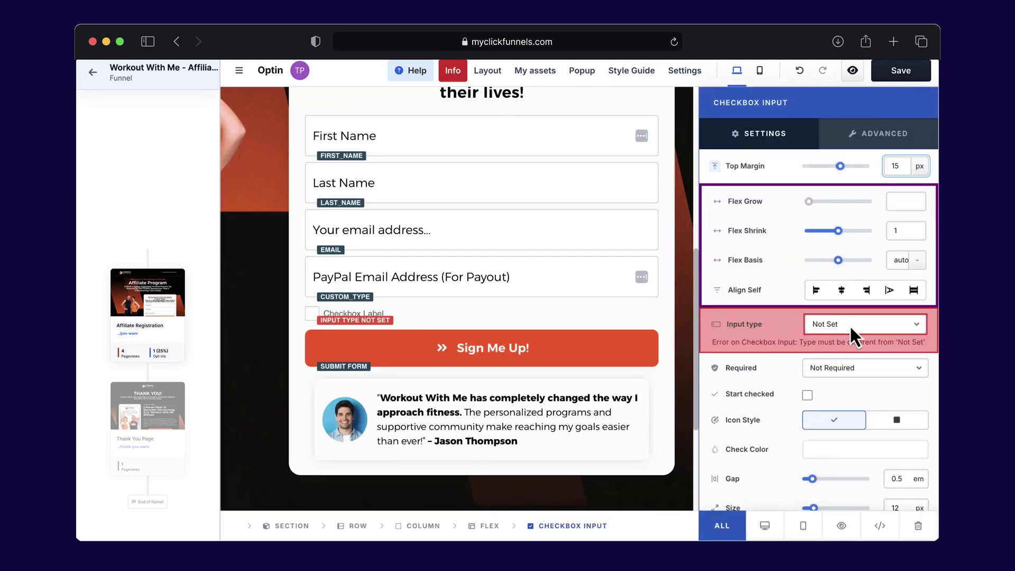
{"action": "left_click", "coordinate": [849, 324]}
{"action": "left_click", "coordinate": [844, 340]}
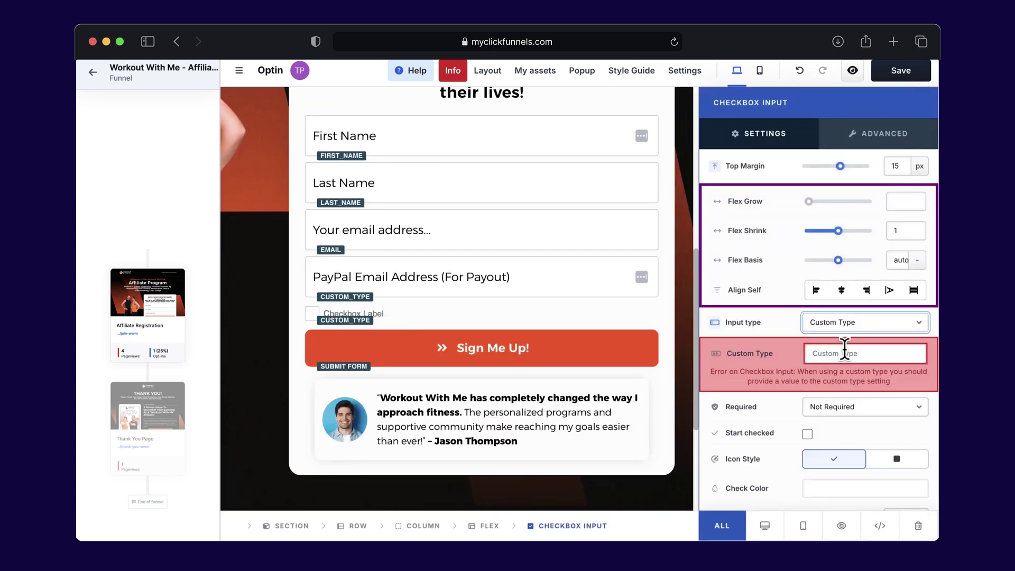
{"action": "left_click", "coordinate": [845, 353]}
{"action": "type", "text": "Terms and Conditions"}
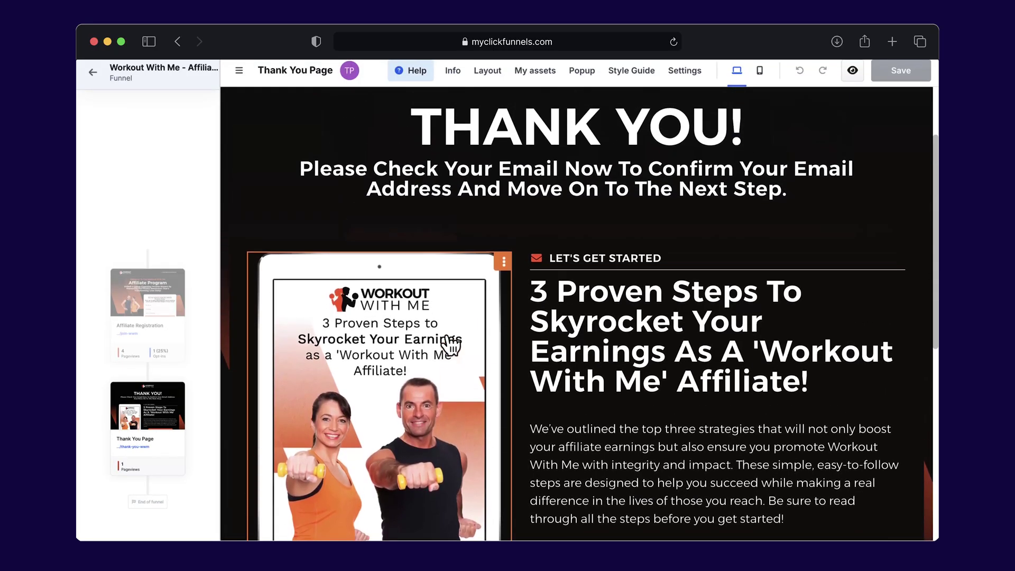
- Scroll up and down through the Thank You Page in the editor to review it
{"action": "scroll", "coordinate": [555, 257], "scroll_direction": "down", "scroll_amount": 5}
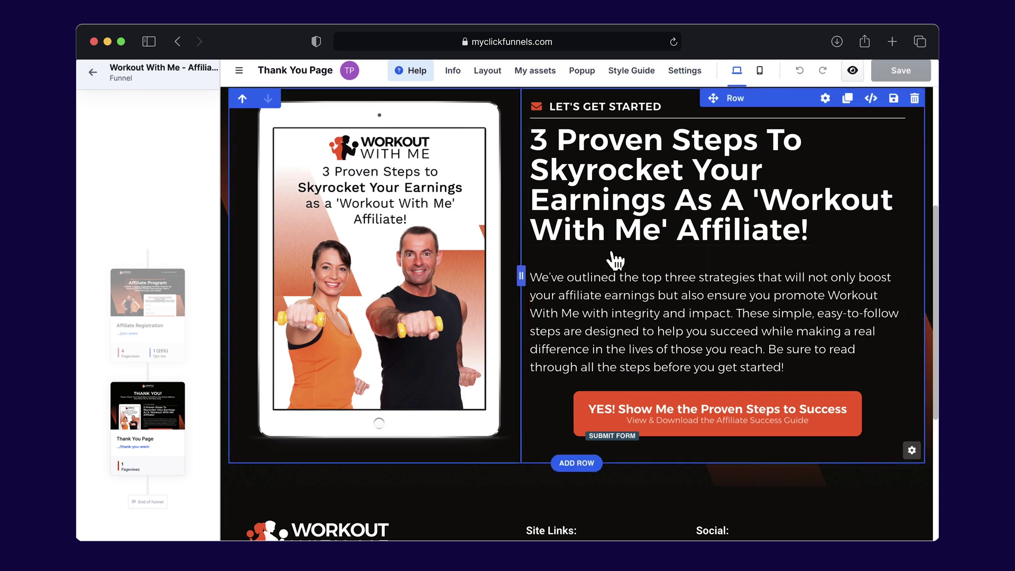
{"action": "scroll", "coordinate": [611, 272], "scroll_direction": "up", "scroll_amount": 1}
{"action": "scroll", "coordinate": [611, 273], "scroll_direction": "down", "scroll_amount": 1}
{"action": "scroll", "coordinate": [604, 269], "scroll_direction": "up", "scroll_amount": 2}
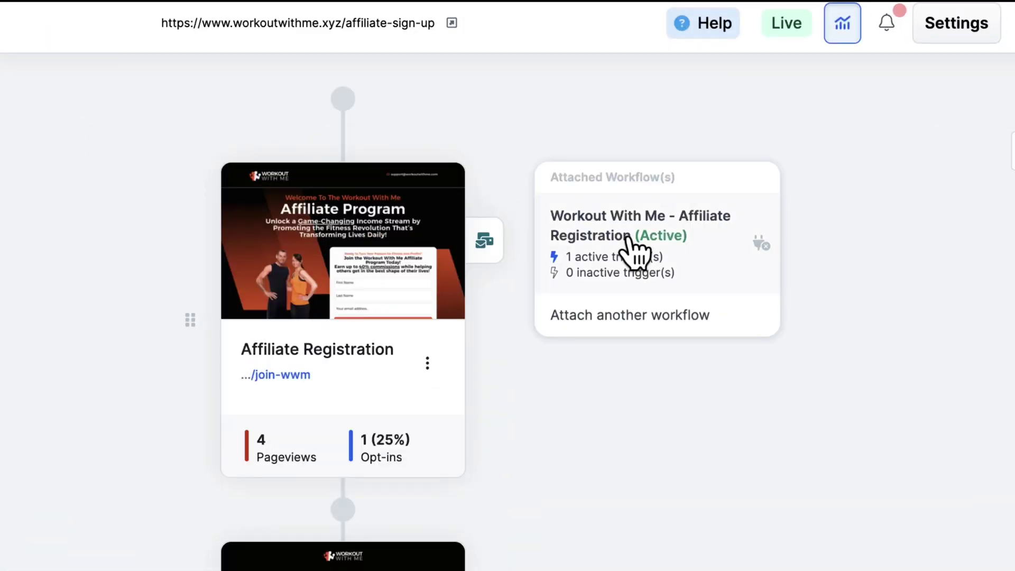
- Open the attached 'Workout With Me - Affiliate Registration' workflow from the funnel overview
{"action": "left_click", "coordinate": [627, 238]}
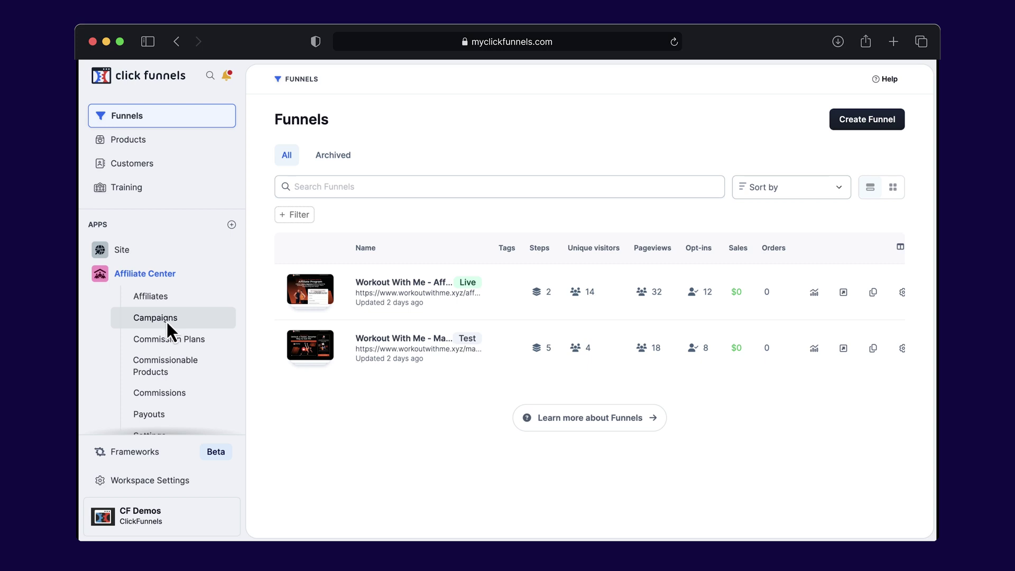
- Create the Fit Life Bootcamp campaign on Workout With Me - Affiliate Sign Up, dated 10/13–11/01/2024, with asset URL
{"action": "left_click", "coordinate": [166, 318]}
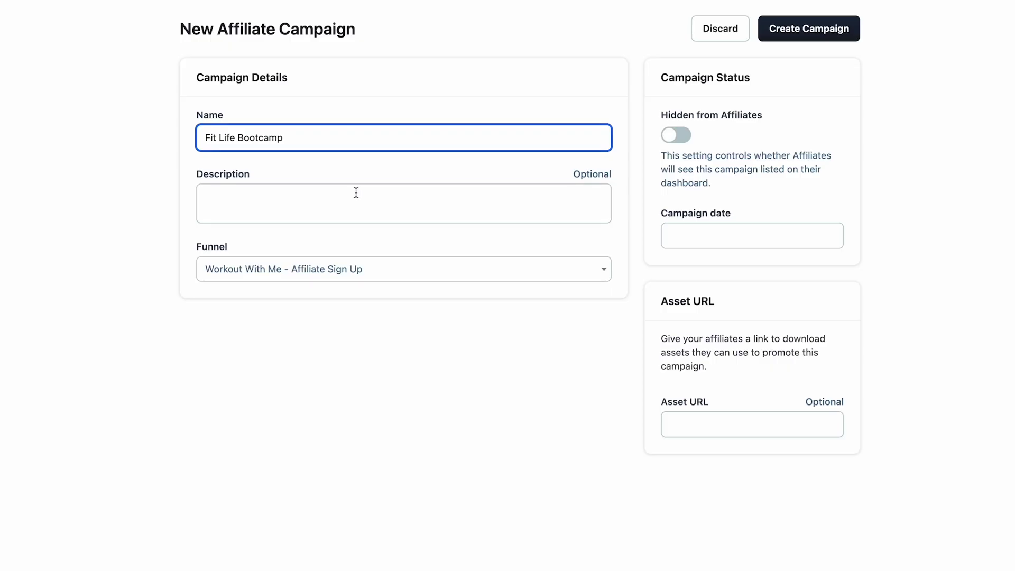
{"action": "left_click", "coordinate": [356, 193]}
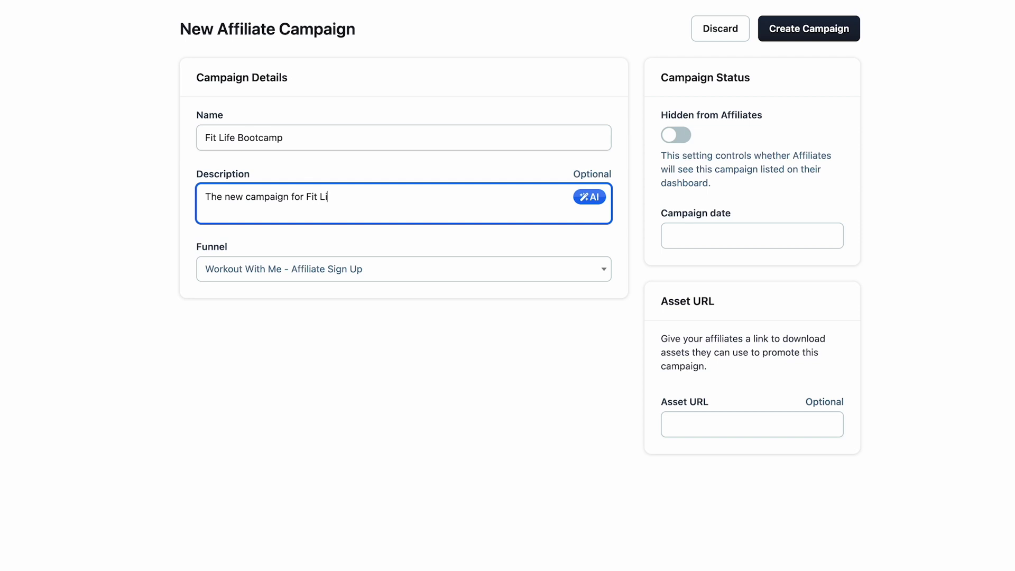
{"action": "left_click", "coordinate": [362, 269]}
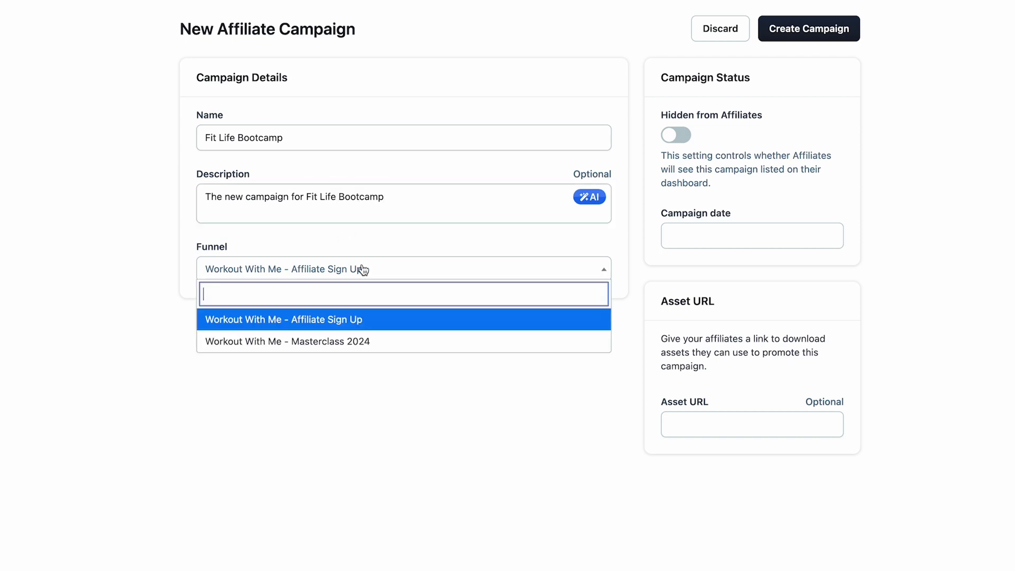
{"action": "left_click", "coordinate": [342, 328]}
{"action": "left_click", "coordinate": [691, 235]}
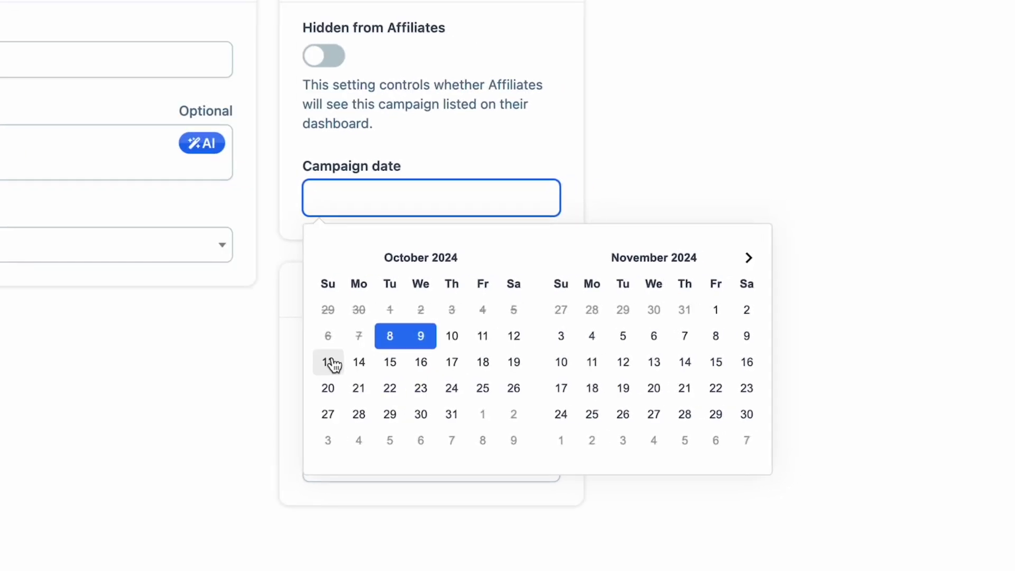
{"action": "left_click", "coordinate": [330, 363]}
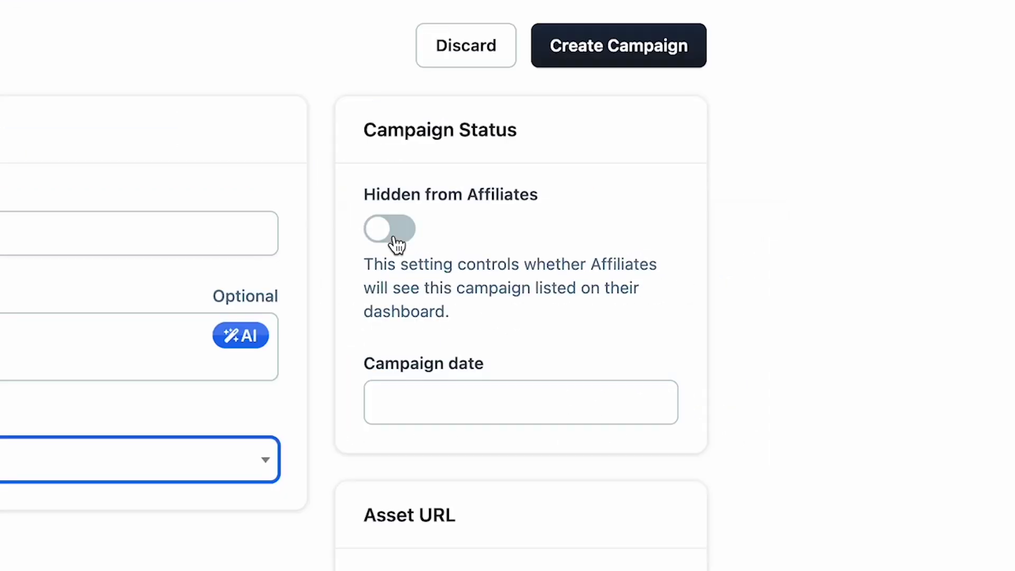
{"action": "left_click", "coordinate": [395, 244]}
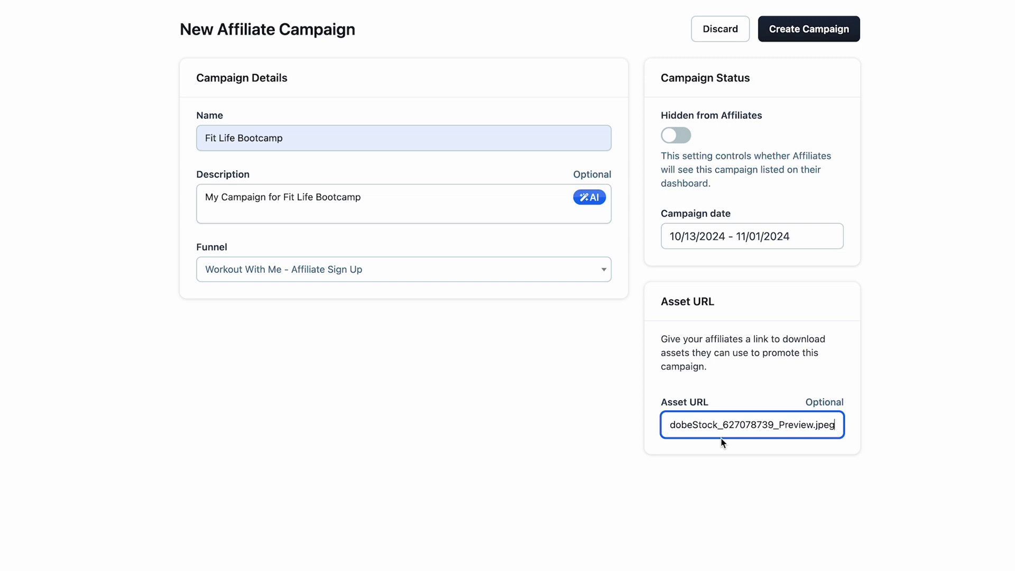
{"action": "left_click", "coordinate": [765, 394]}
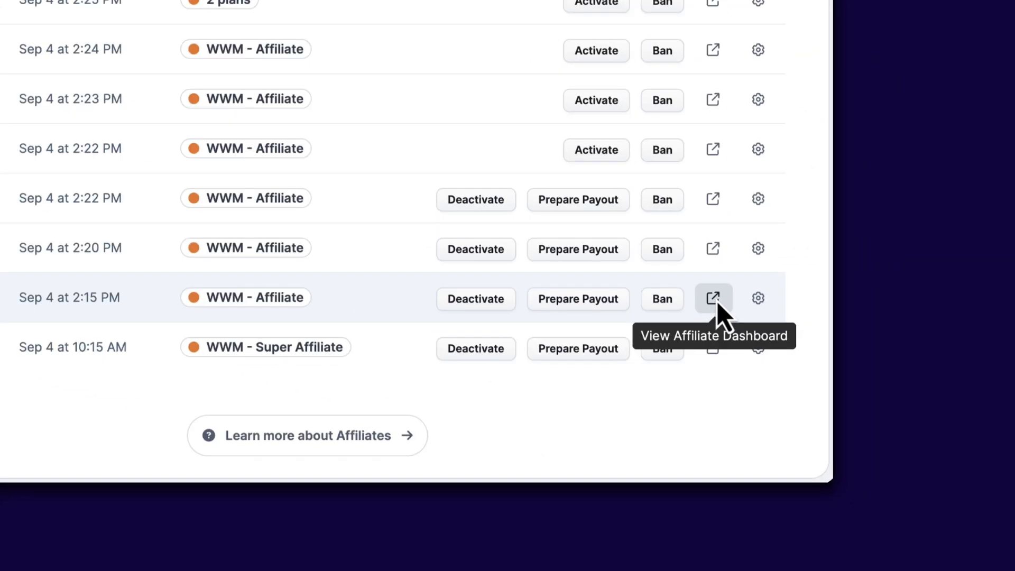
- Open an affiliate's dashboard and hide Commissions, Clicks and Leads so only Trials and Conversions remain
{"action": "left_click", "coordinate": [717, 306]}
{"action": "scroll", "coordinate": [507, 311], "scroll_direction": "down", "scroll_amount": 3}
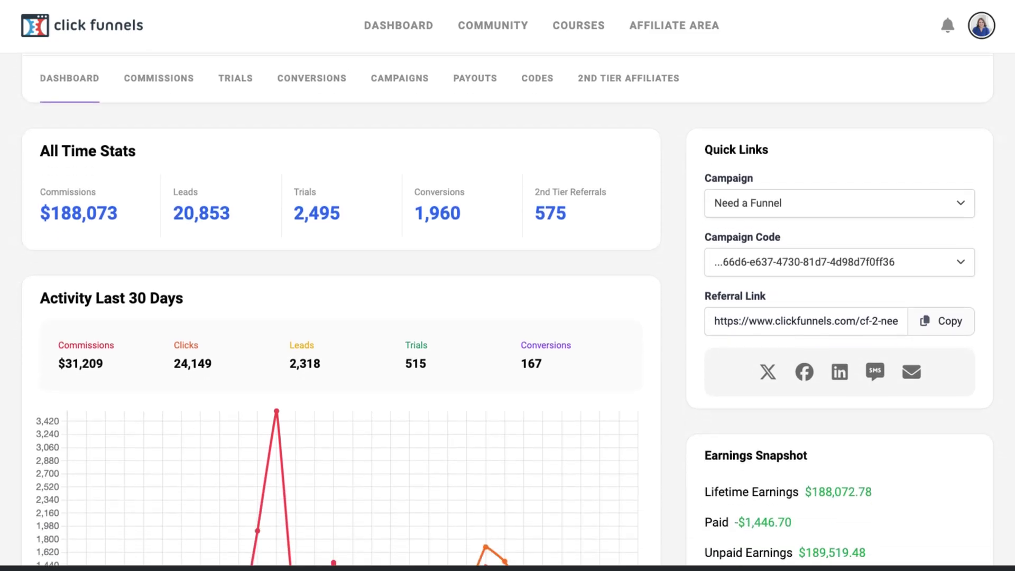
{"action": "scroll", "coordinate": [508, 311], "scroll_direction": "down", "scroll_amount": 3}
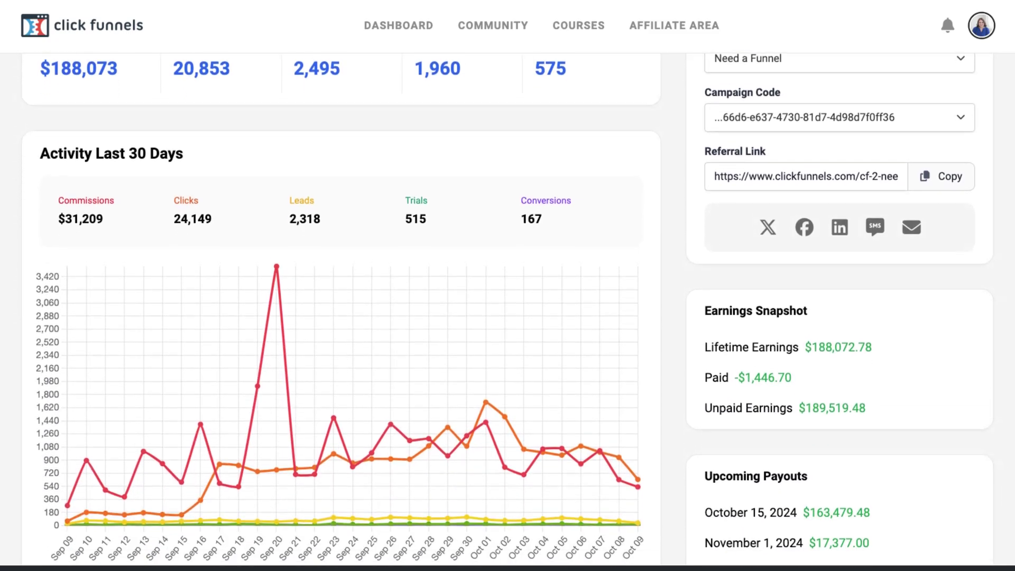
{"action": "scroll", "coordinate": [507, 311], "scroll_direction": "down", "scroll_amount": 2}
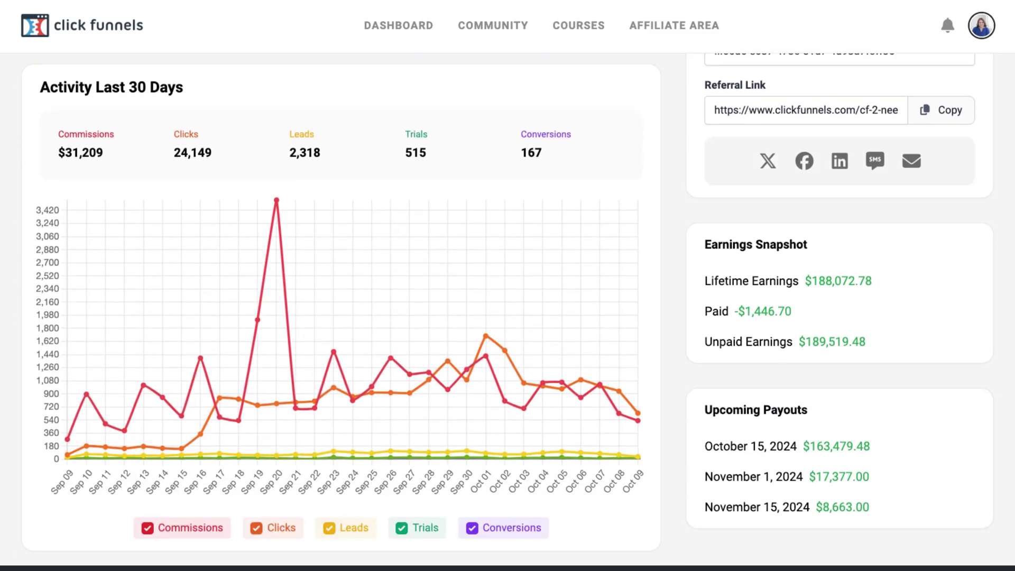
{"action": "left_click", "coordinate": [150, 530]}
{"action": "left_click", "coordinate": [256, 531]}
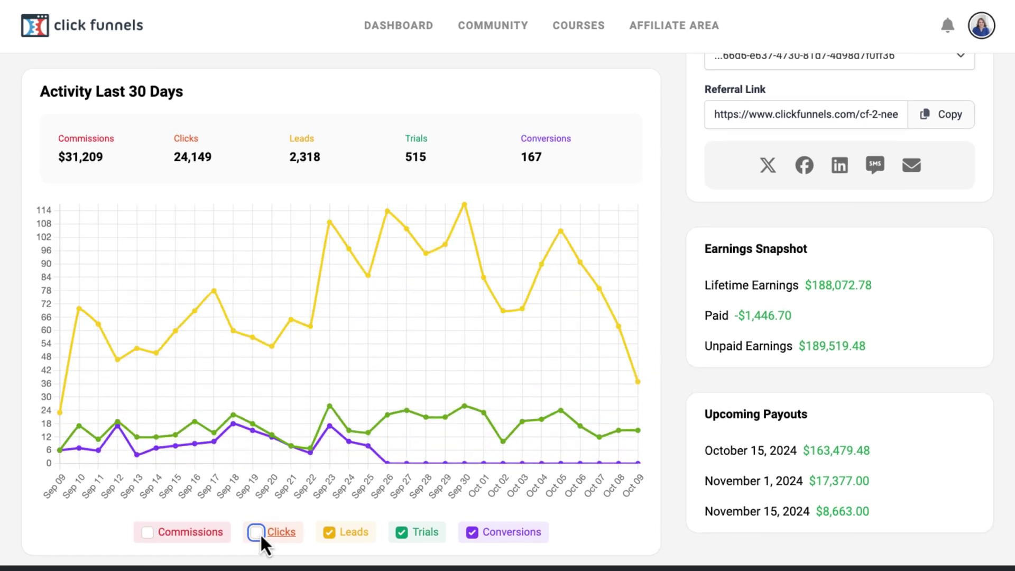
{"action": "left_click", "coordinate": [328, 533]}
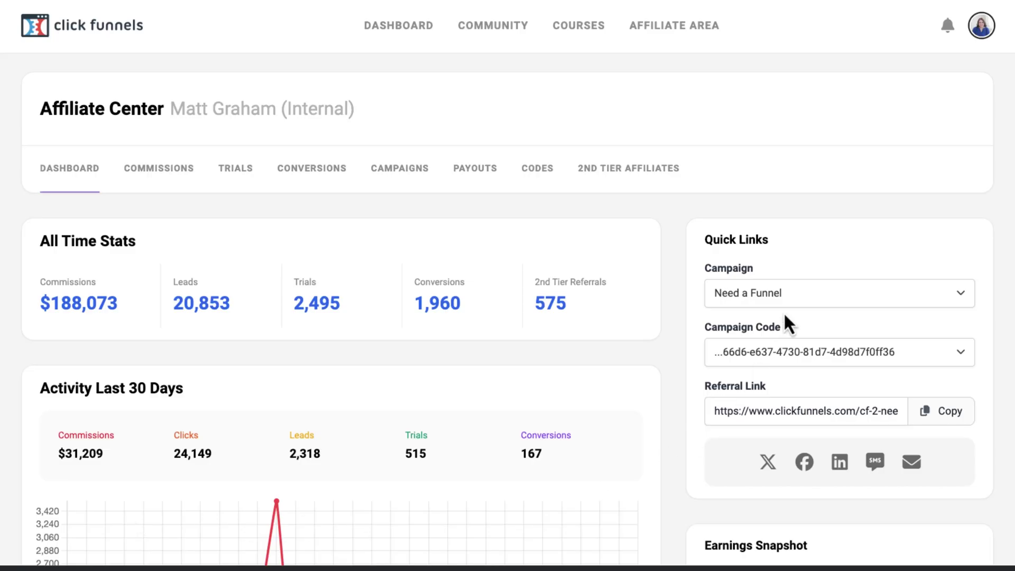
- Select the PLR Funnels campaign and copy its referral link
{"action": "left_click", "coordinate": [849, 299]}
{"action": "left_click", "coordinate": [843, 353]}
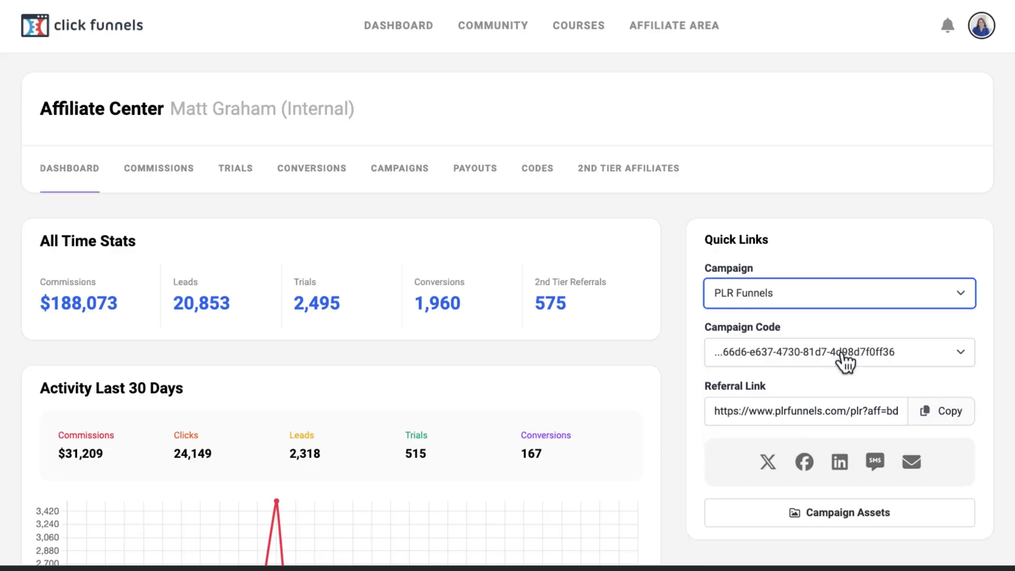
{"action": "left_click", "coordinate": [845, 353]}
{"action": "key", "text": "Escape"}
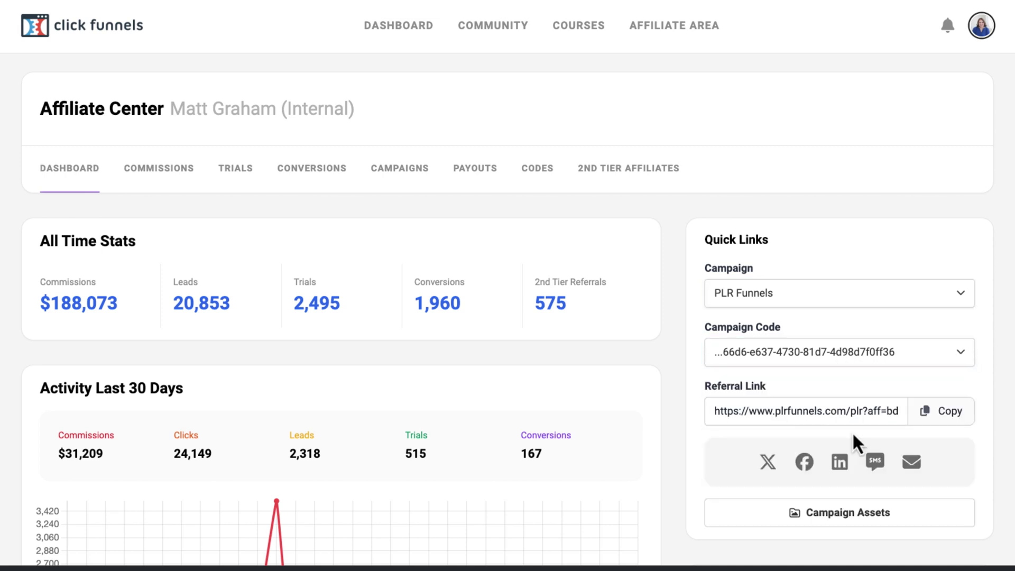
{"action": "left_click", "coordinate": [940, 416]}
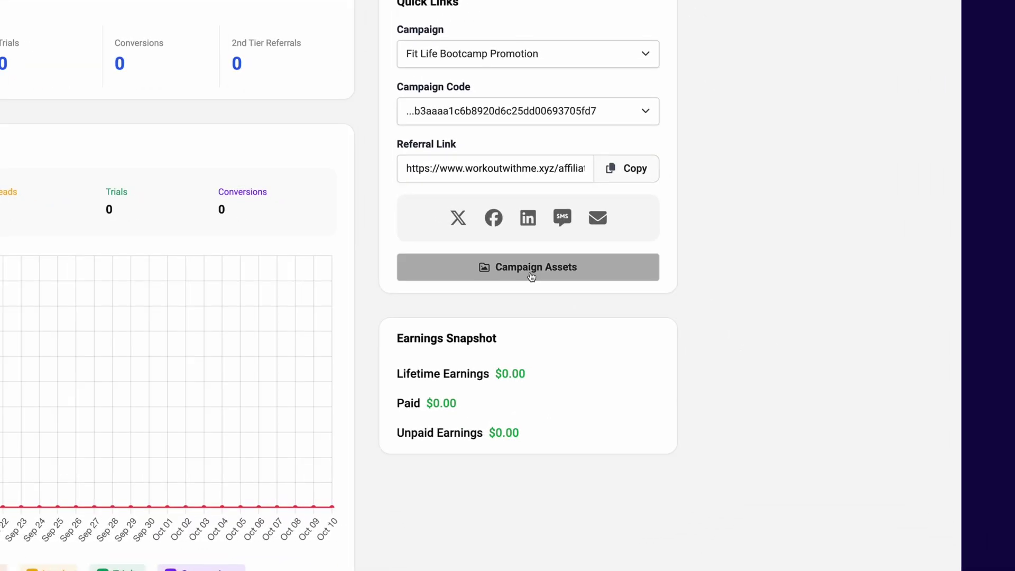
- Open the FitLife Bootcamp campaign assets and read through its swipe emails
{"action": "left_click", "coordinate": [531, 270]}
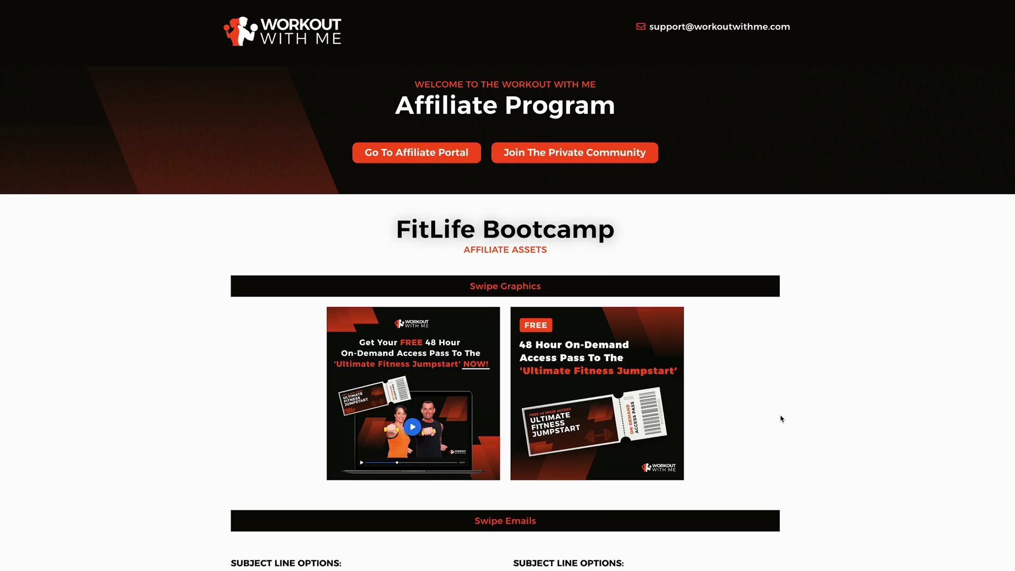
{"action": "scroll", "coordinate": [782, 418], "scroll_direction": "down", "scroll_amount": 4}
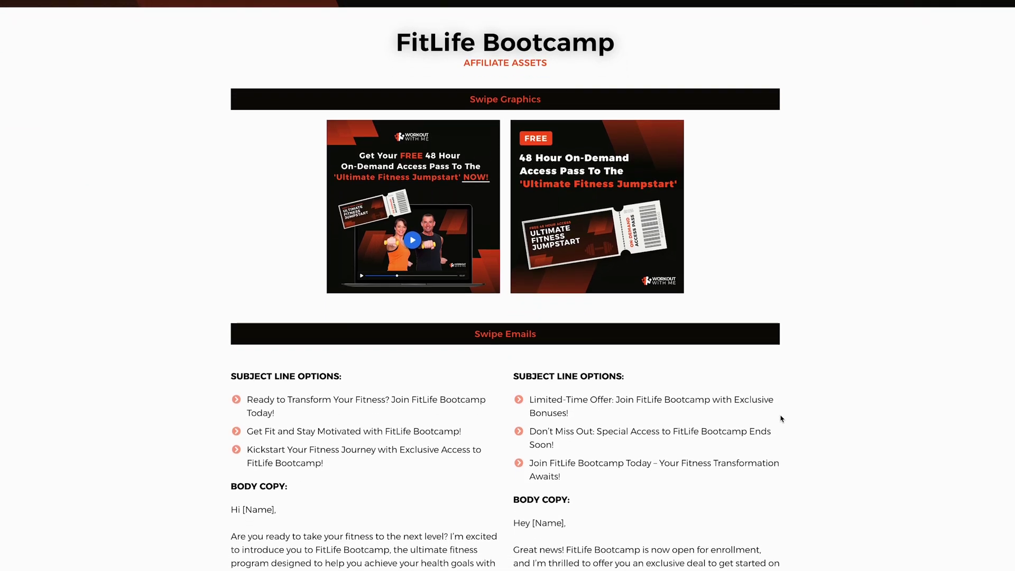
{"action": "scroll", "coordinate": [781, 419], "scroll_direction": "down", "scroll_amount": 5}
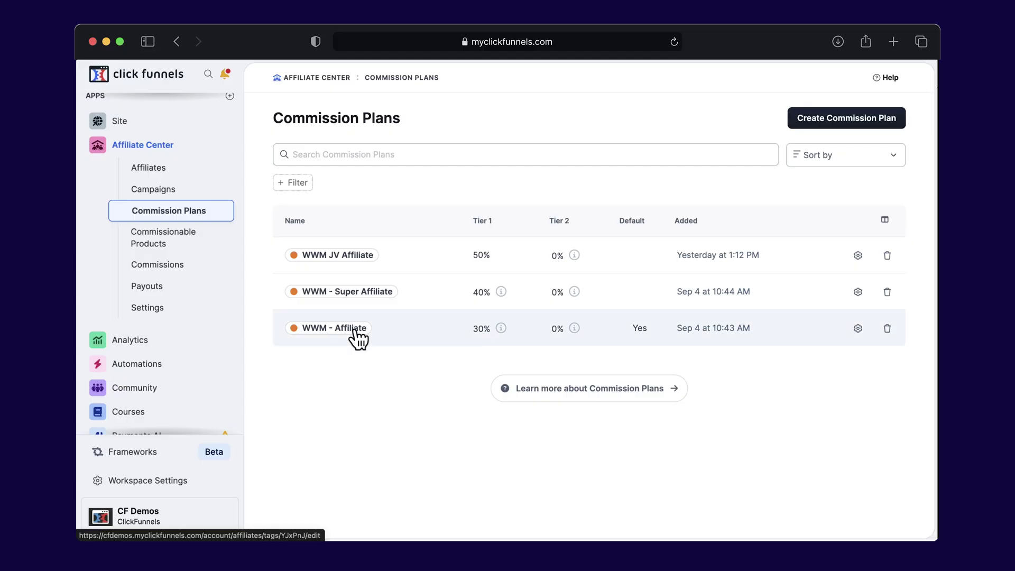
- Check the WWM - Affiliate commission plan's overrides, then go to Commissionable Products
{"action": "left_click", "coordinate": [354, 329]}
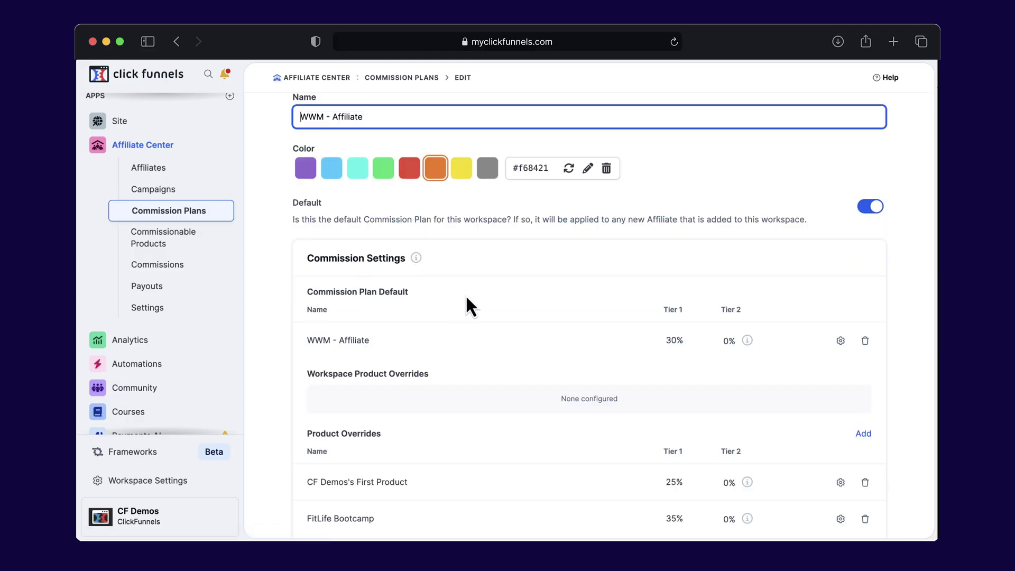
{"action": "left_click", "coordinate": [620, 316]}
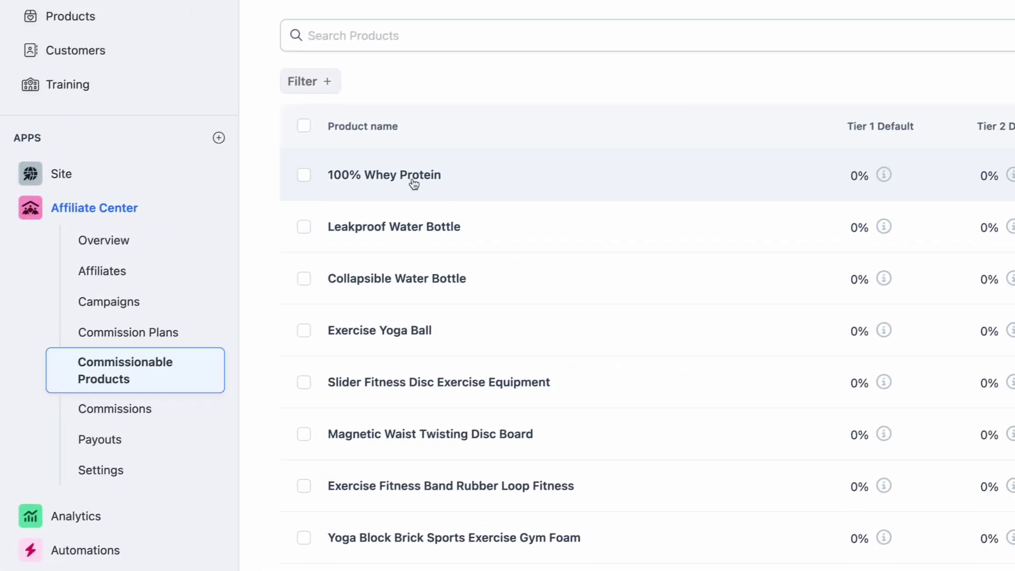
- Add a Default commission override to 100% Whey Protein paying 50% tier 1 and 20% tier 2
{"action": "left_click", "coordinate": [664, 81]}
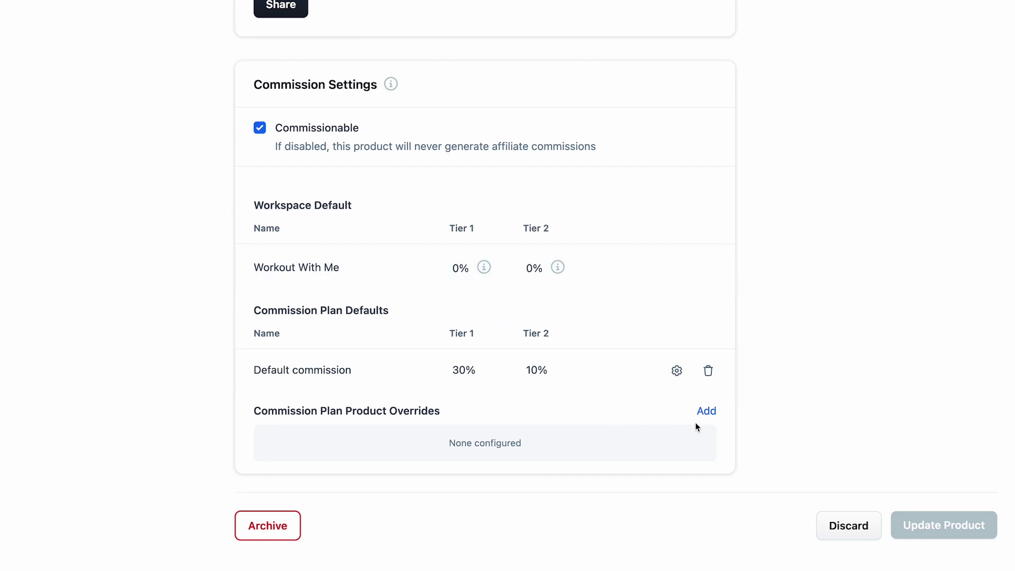
{"action": "left_click", "coordinate": [705, 412]}
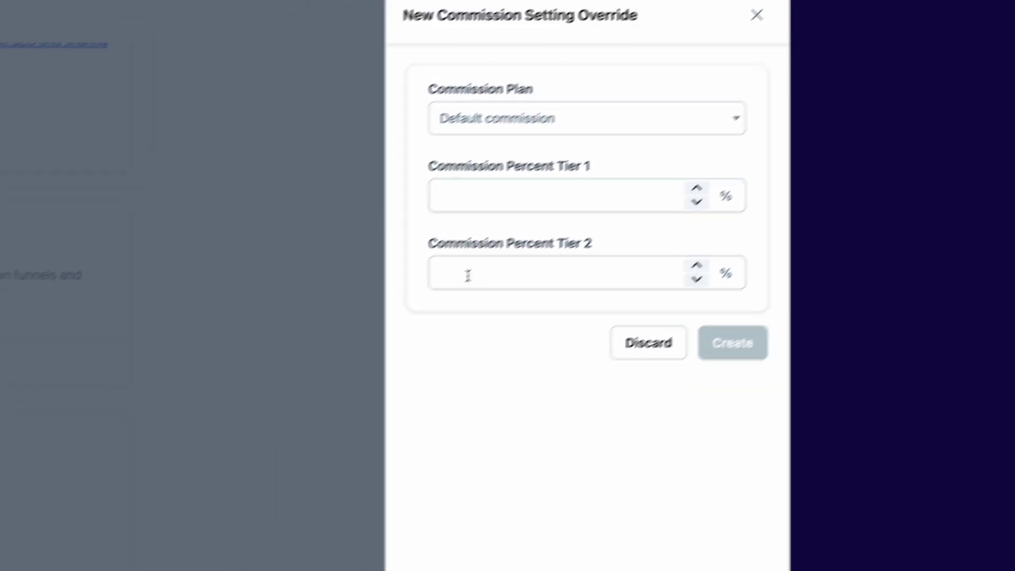
{"action": "left_click", "coordinate": [484, 206]}
{"action": "type", "text": "50"}
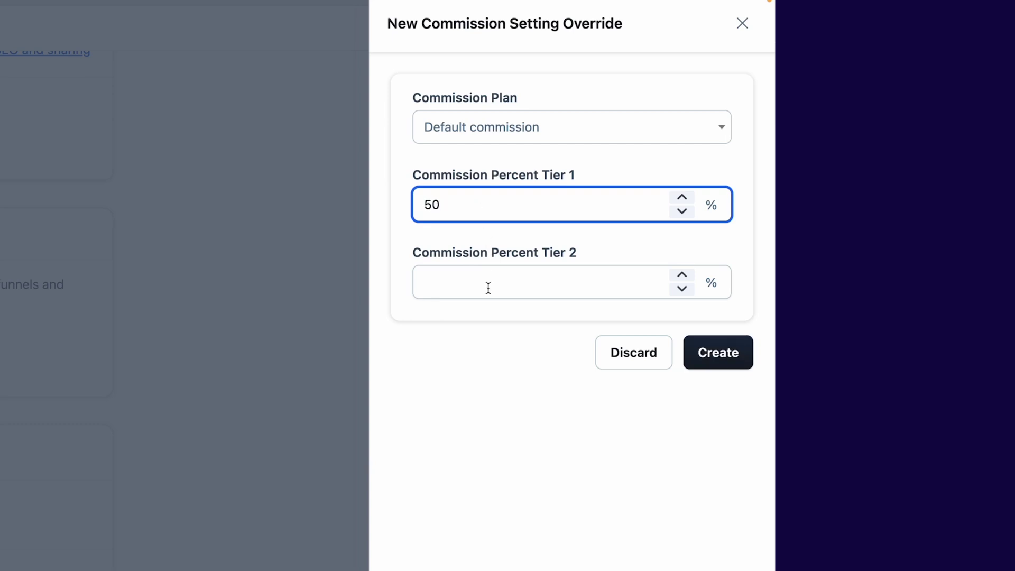
{"action": "left_click", "coordinate": [488, 288]}
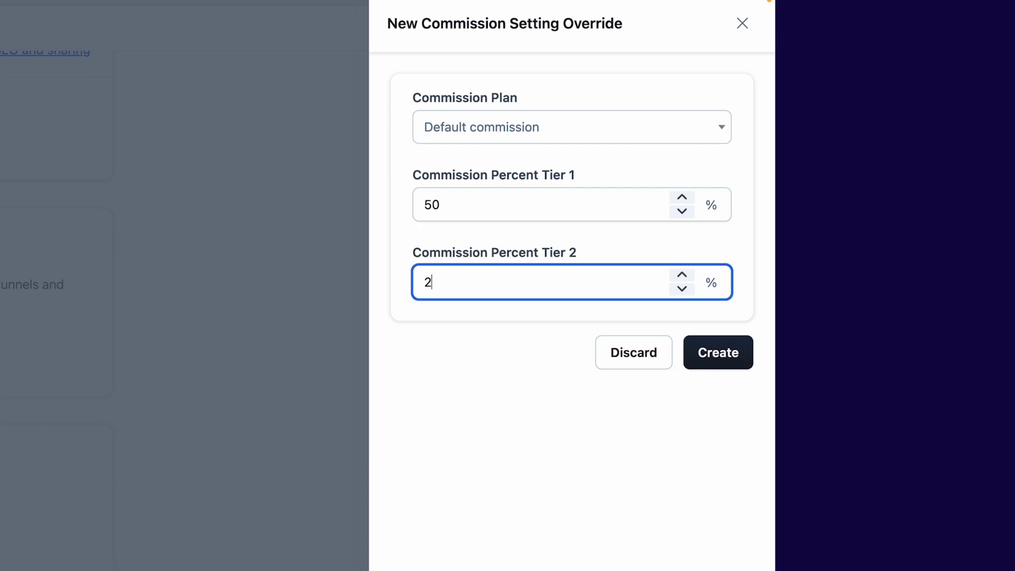
{"action": "left_click", "coordinate": [720, 355]}
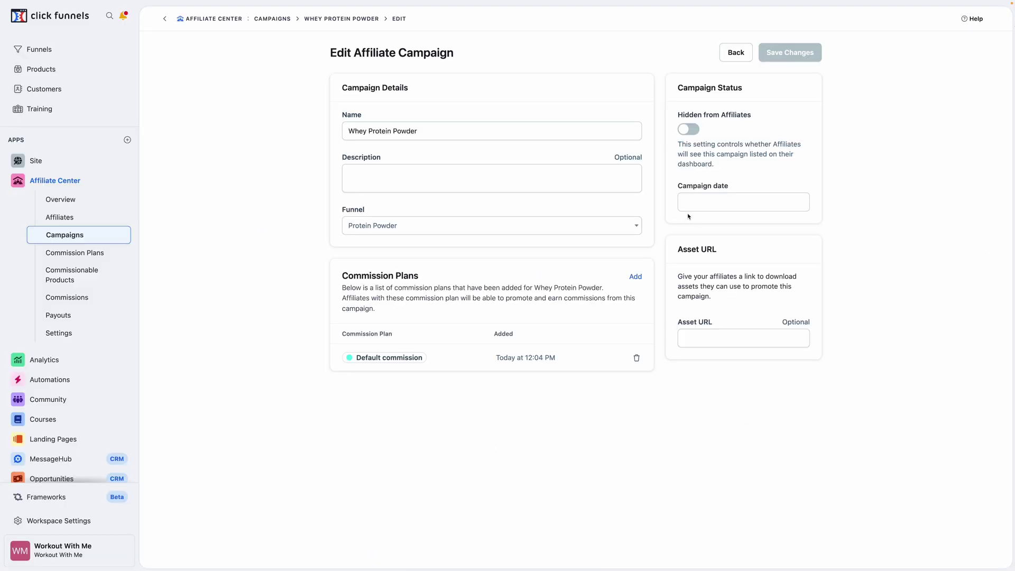
- Set the Whey Protein Powder campaign dates to October 9 through October 25, 2024
{"action": "left_click", "coordinate": [687, 206]}
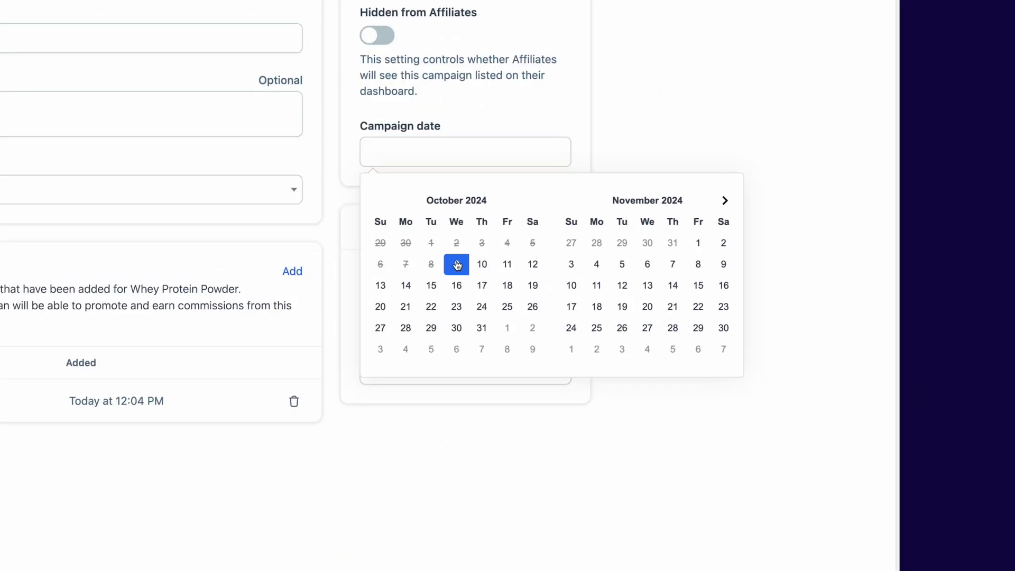
{"action": "left_click", "coordinate": [507, 306]}
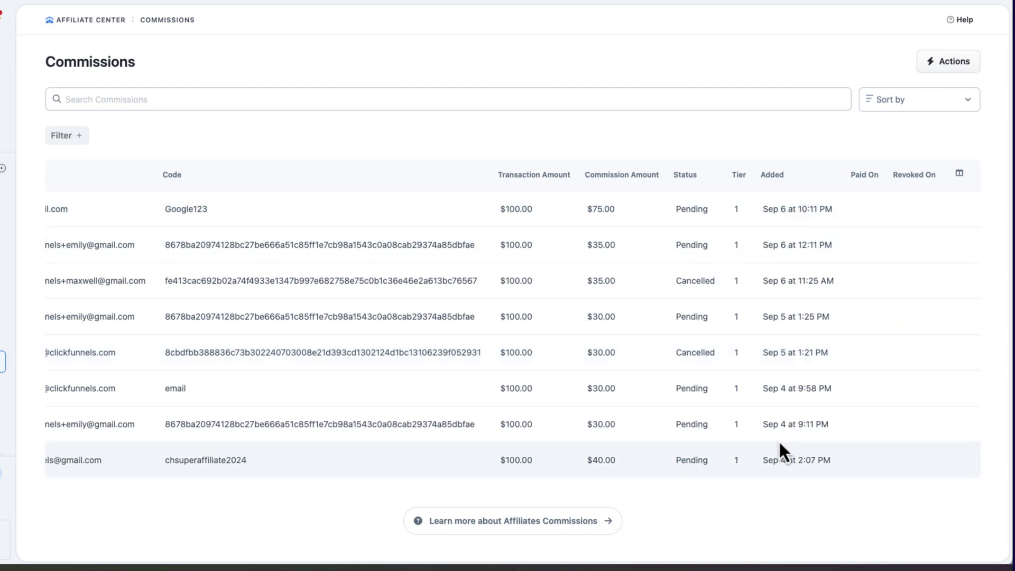
- Go to Payouts and pay the approved $95.00 payout through PayPal
{"action": "scroll", "coordinate": [704, 261], "scroll_direction": "left", "scroll_amount": 5}
{"action": "scroll", "coordinate": [528, 272], "scroll_direction": "left", "scroll_amount": 4}
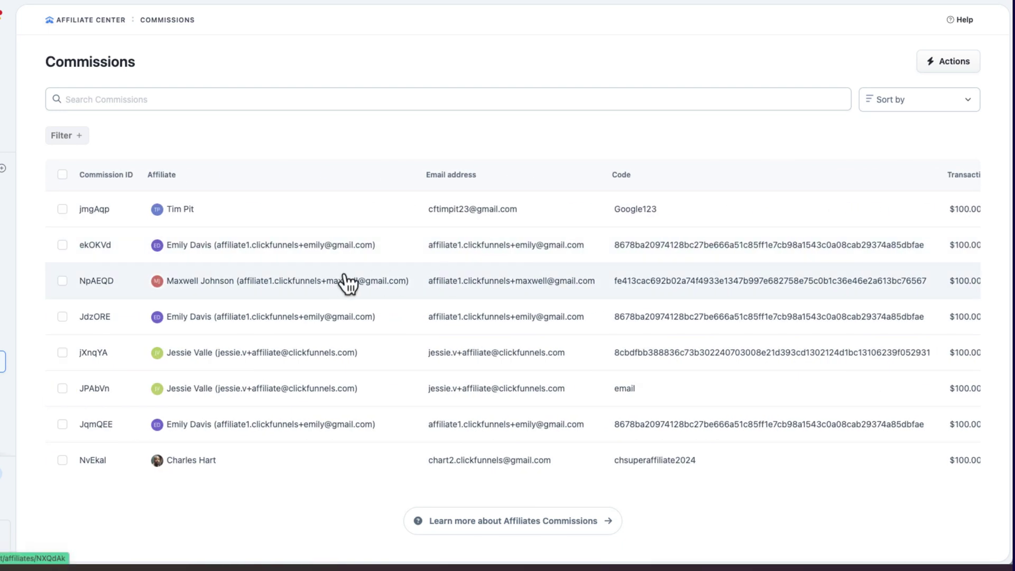
{"action": "left_click", "coordinate": [3, 383]}
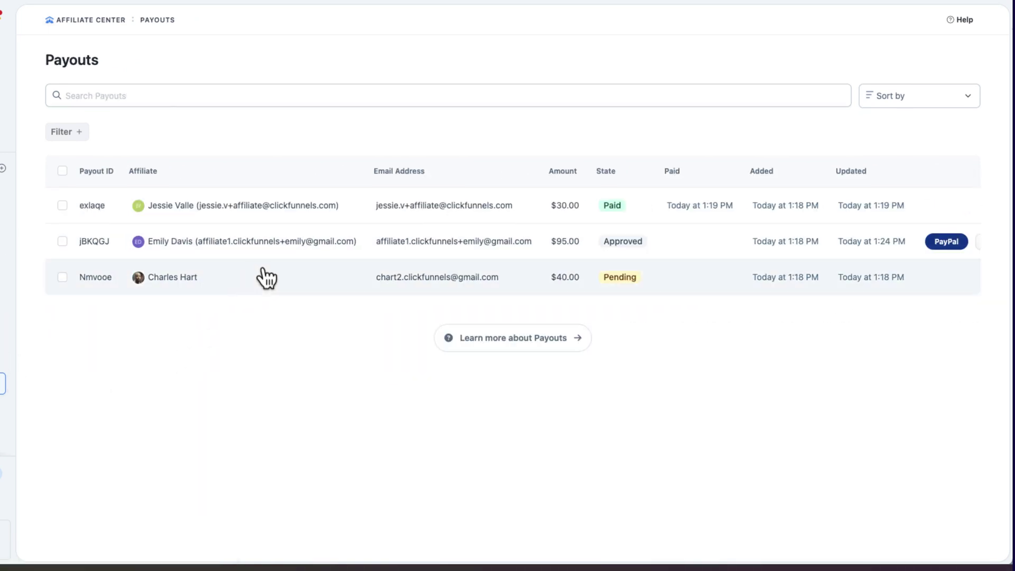
{"action": "left_click", "coordinate": [951, 248]}
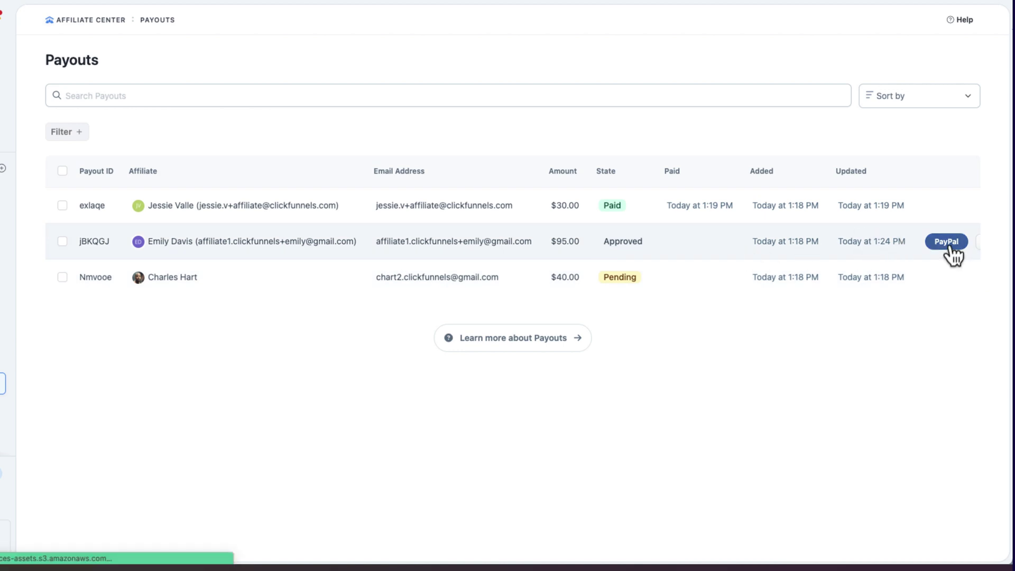